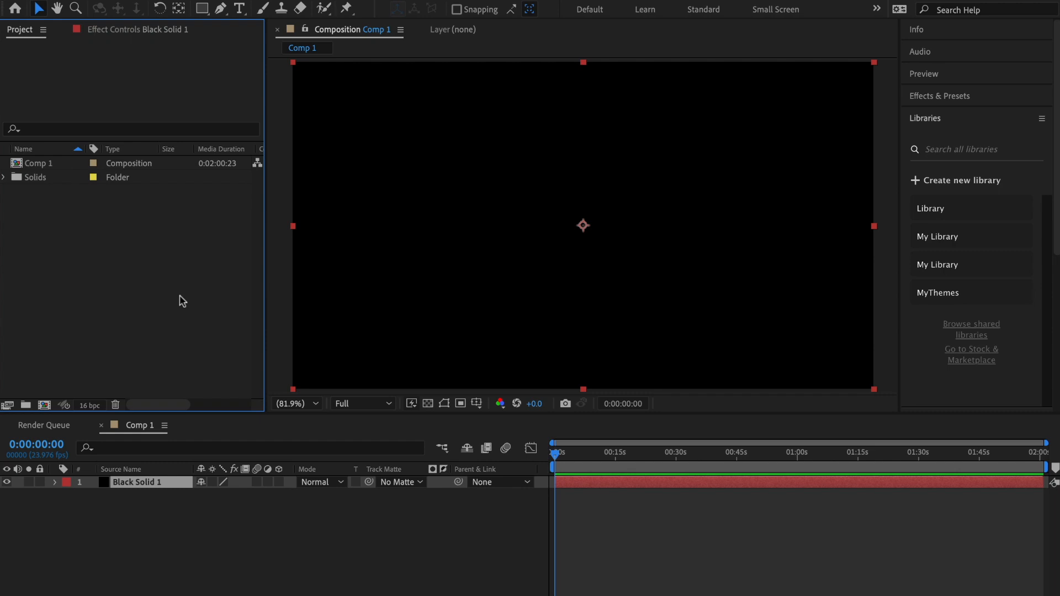
# Try the Glow effect on Black Solid 1 using the effect search console, and delete it from the layer
pyautogui.hotkey('ctrl', 'space')
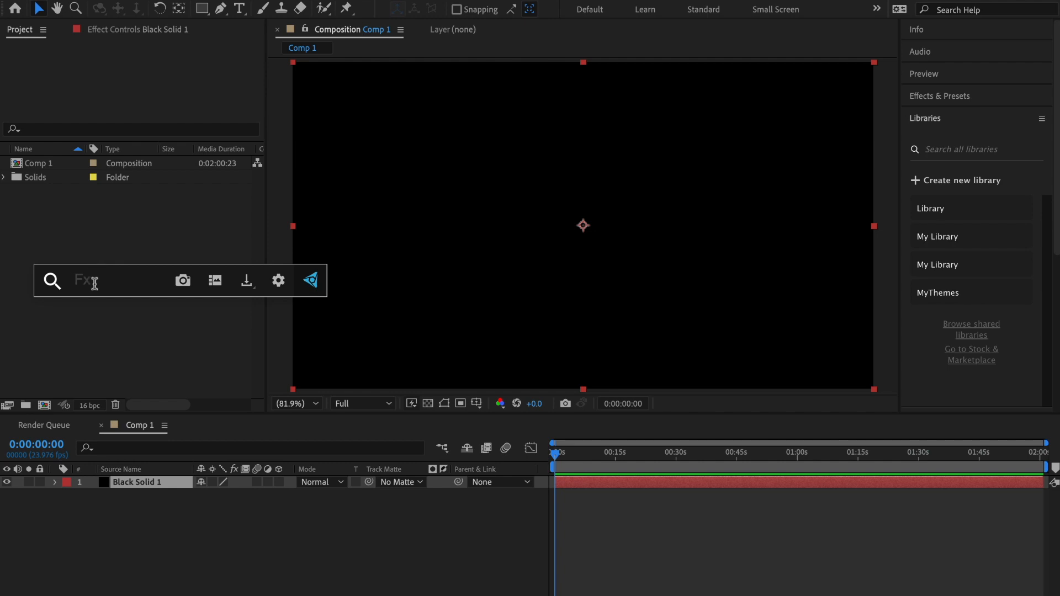
pyautogui.write('d')
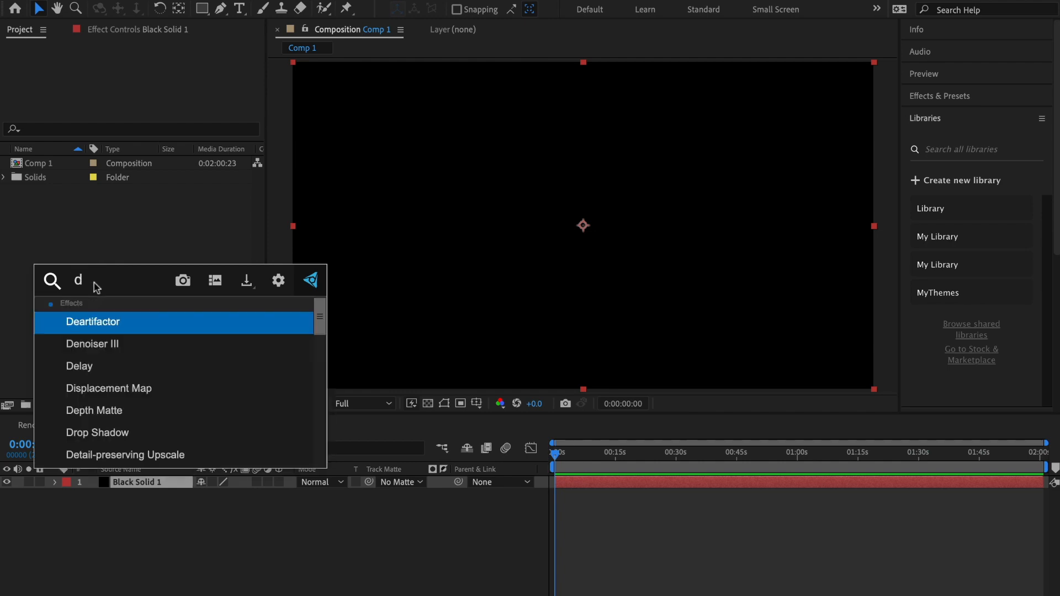
pyautogui.press('BackSpace')
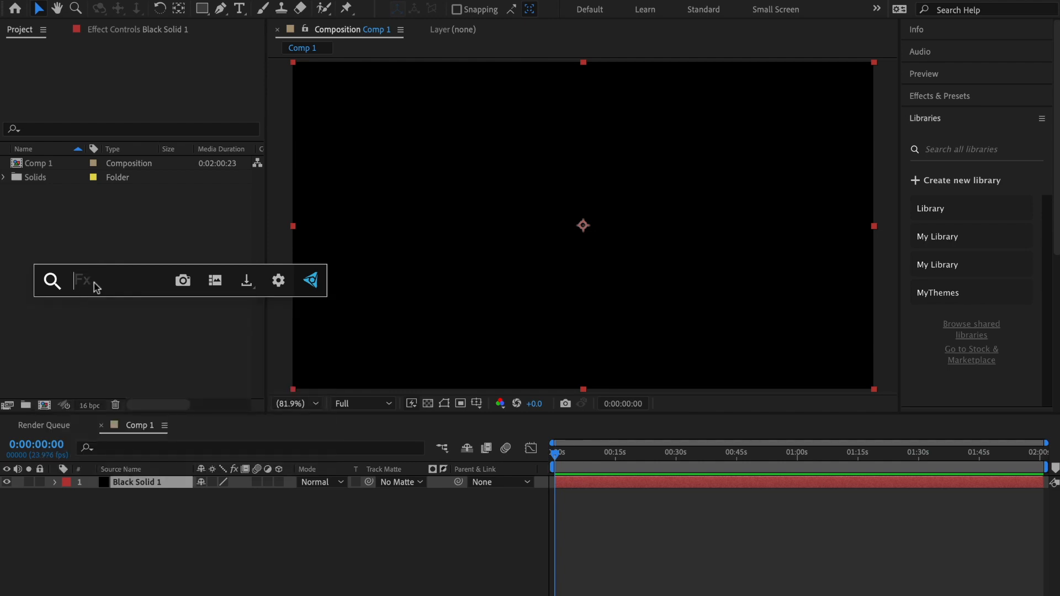
pyautogui.write('glow')
pyautogui.click(87, 320)
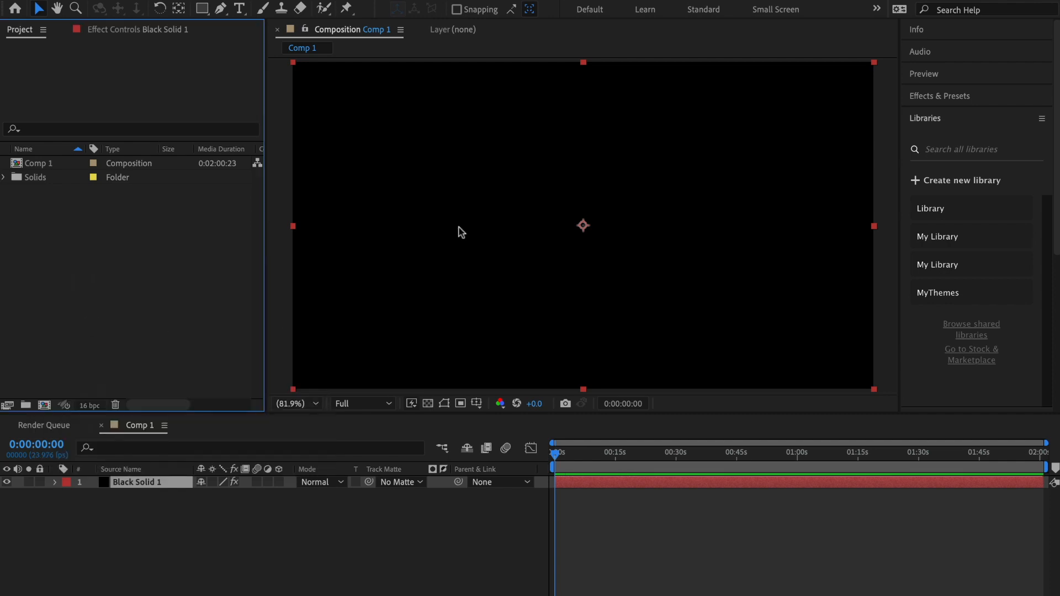
pyautogui.click(141, 31)
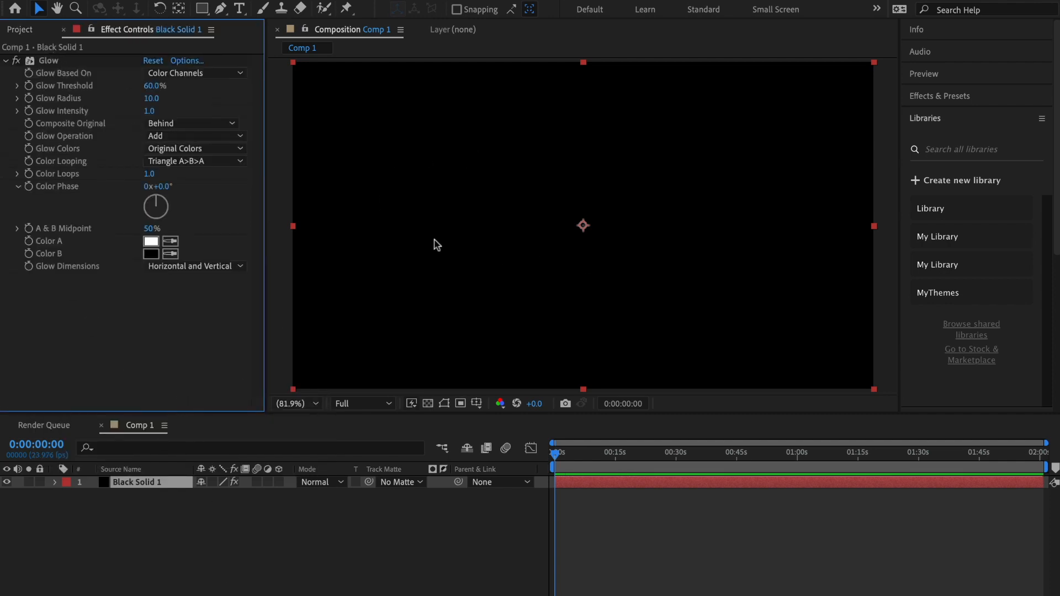
pyautogui.click(52, 57)
pyautogui.press('Delete')
# Apply the Fractal Noise effect to Black Solid 1 using the effect search console
pyautogui.hotkey('ctrl', 'space')
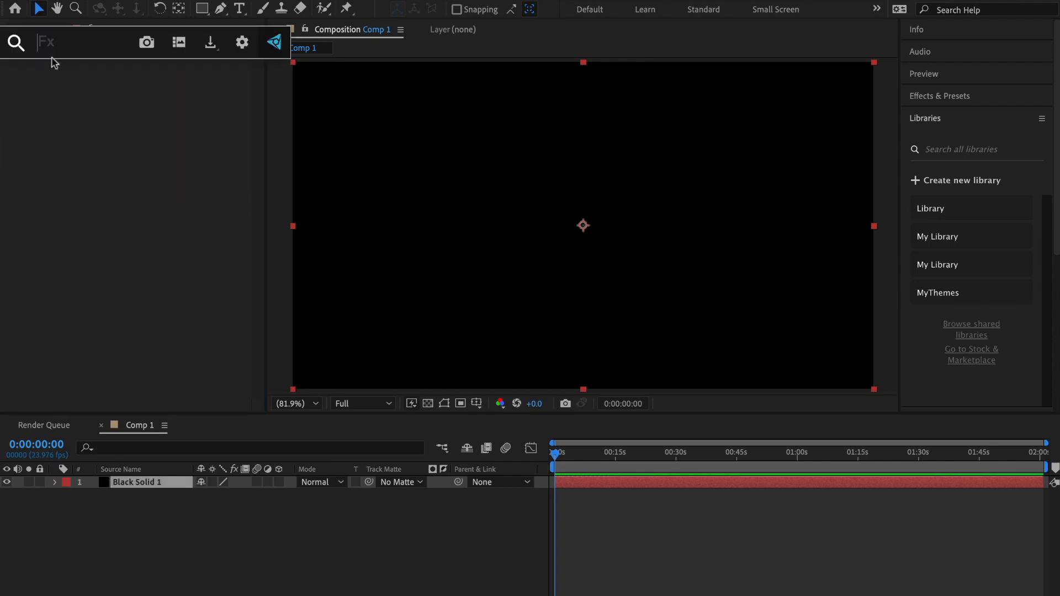
pyautogui.write('fra')
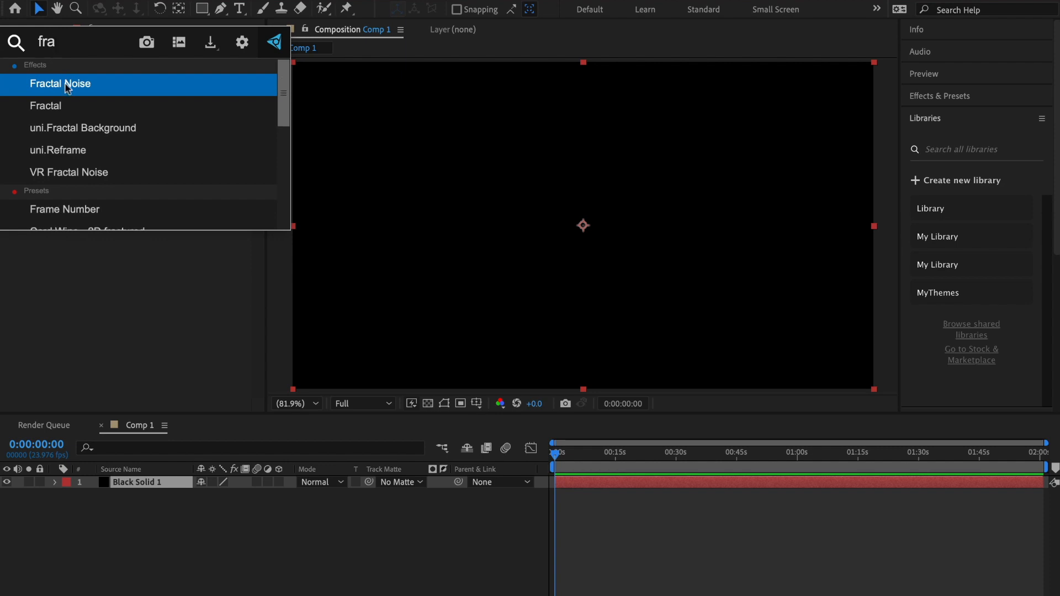
pyautogui.click(66, 89)
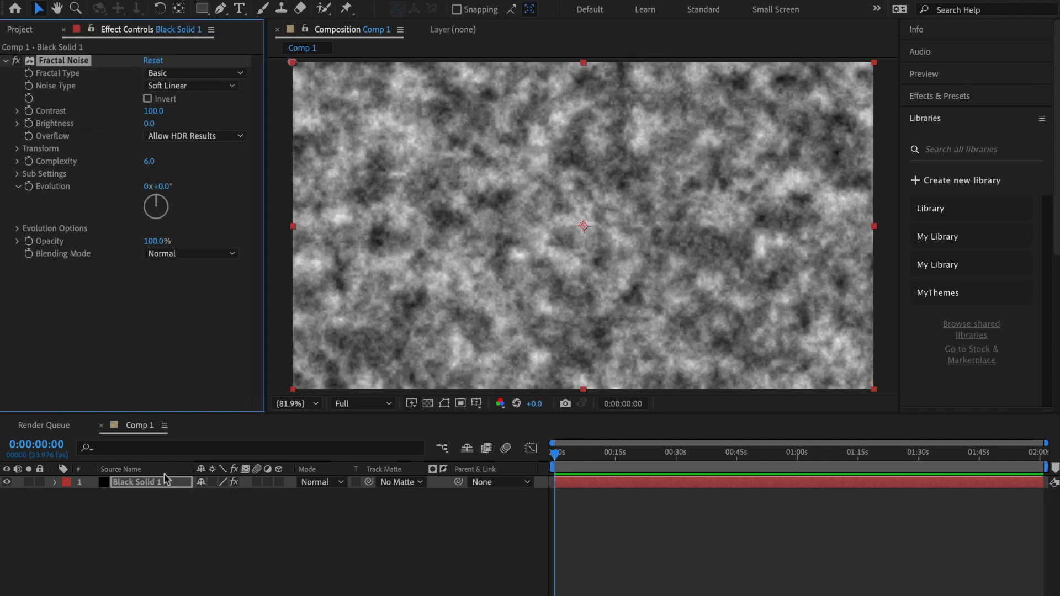
# Open the effect search console's saved snapshots gallery and preview the IMOVIE TIPS images
pyautogui.click(163, 483)
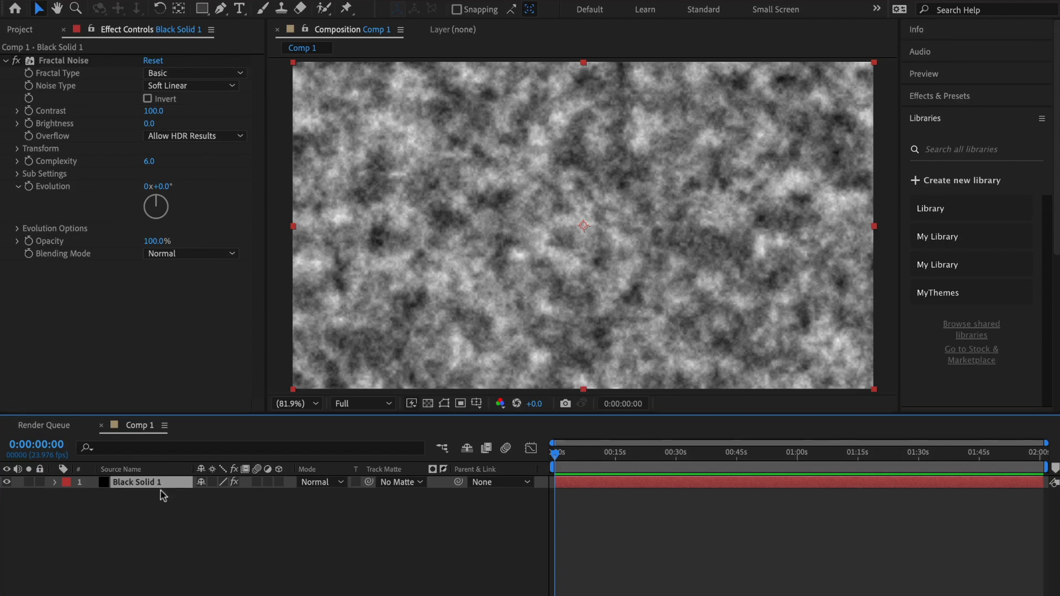
pyautogui.hotkey('ctrl', 'space')
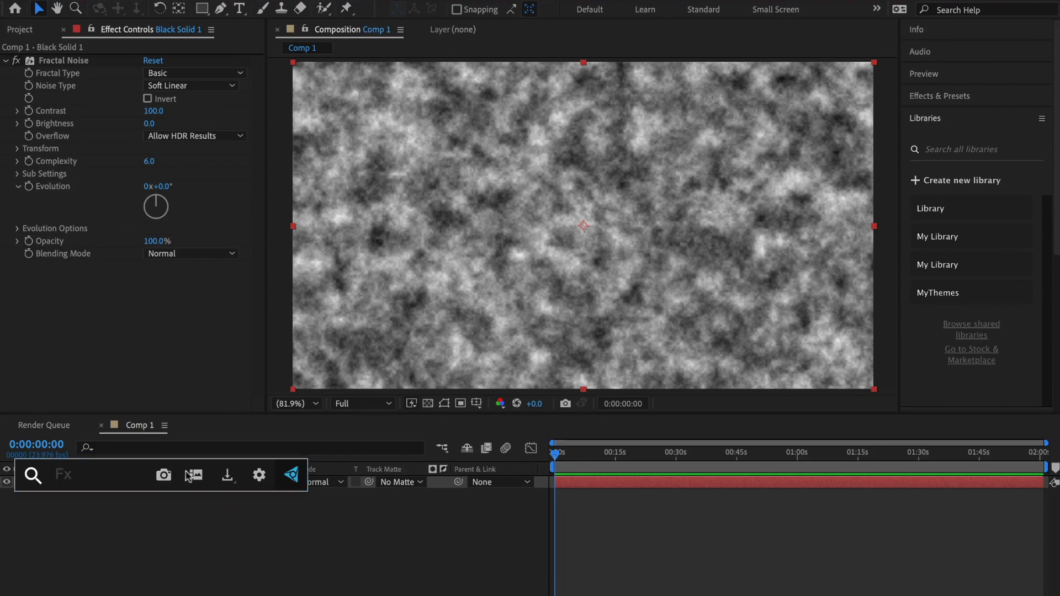
pyautogui.click(198, 475)
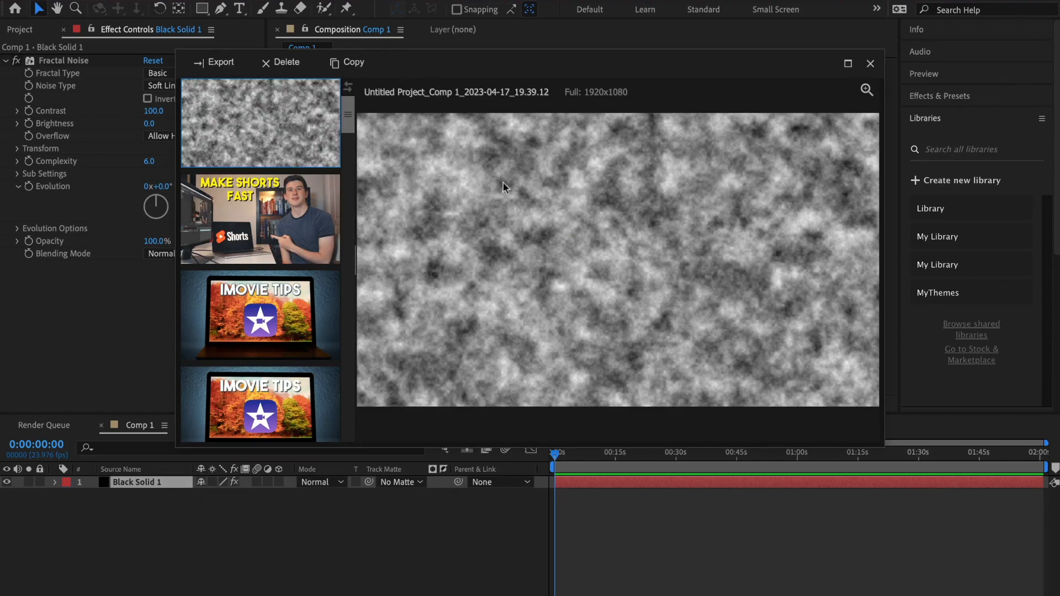
pyautogui.scroll(-2, 290, 296)
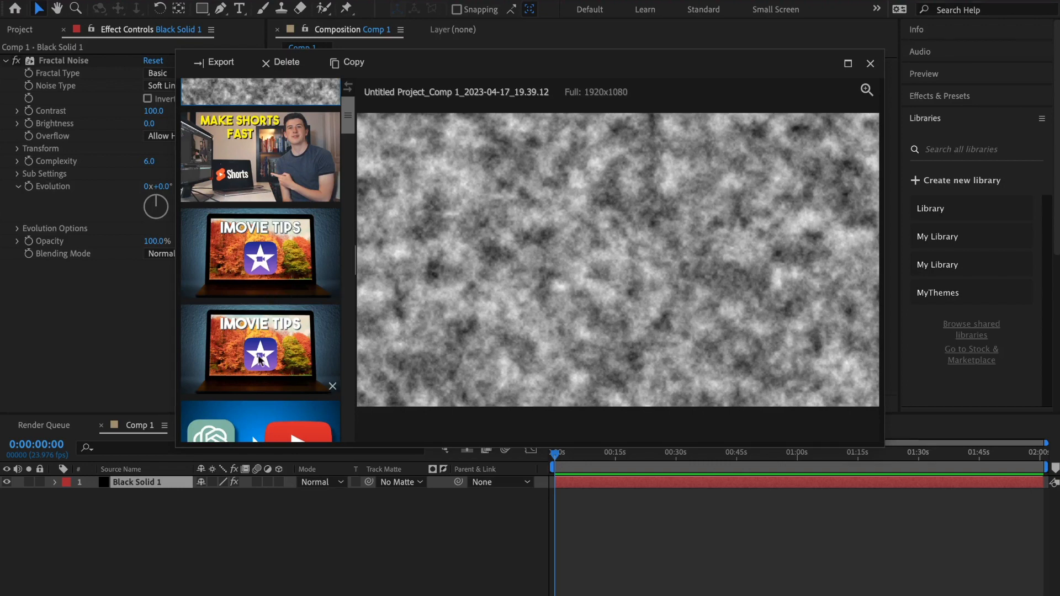
pyautogui.click(264, 218)
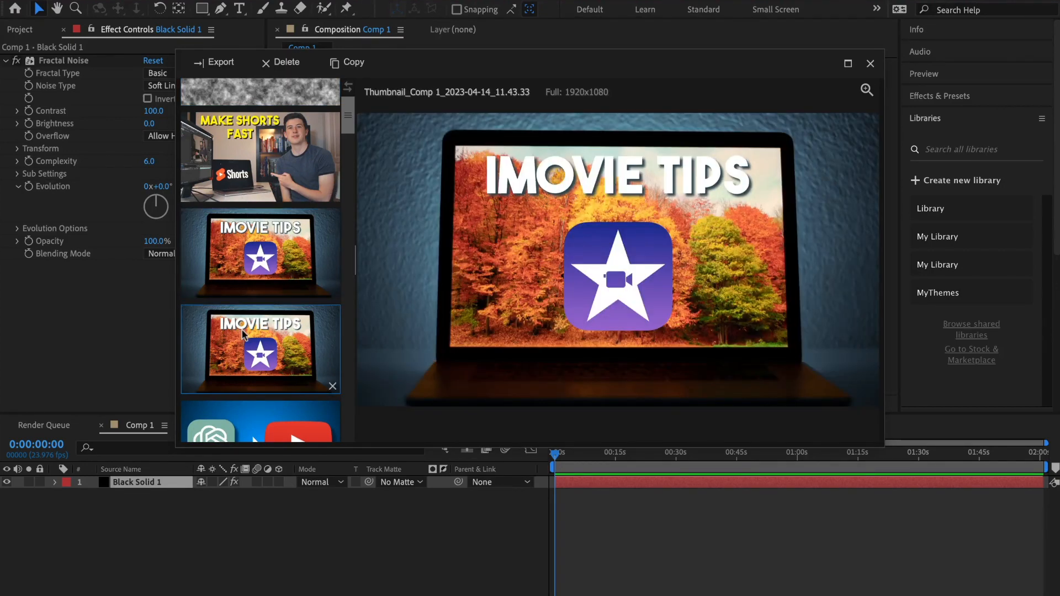
pyautogui.click(247, 354)
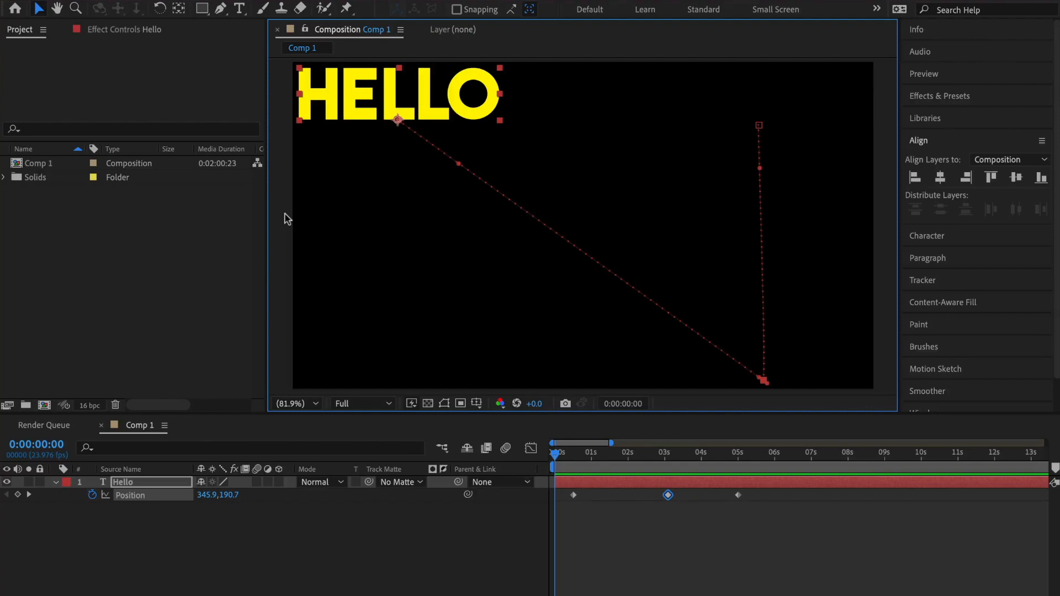
# Try moving the Hello layer's second and third Position keyframes earlier one at a time, to about 1.7 s and 3 s
pyautogui.click(453, 538)
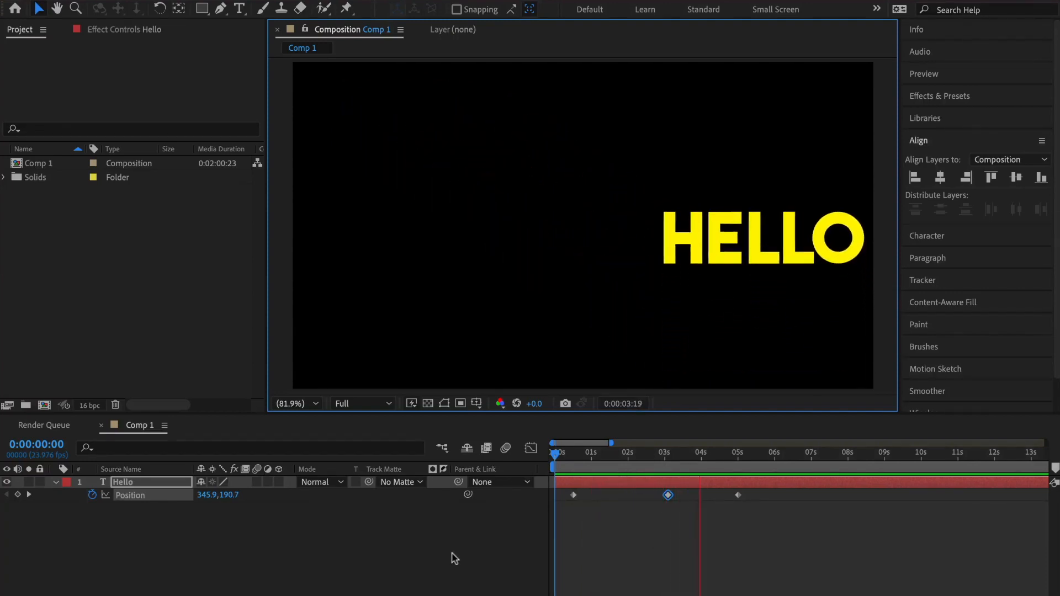
pyautogui.press('space')
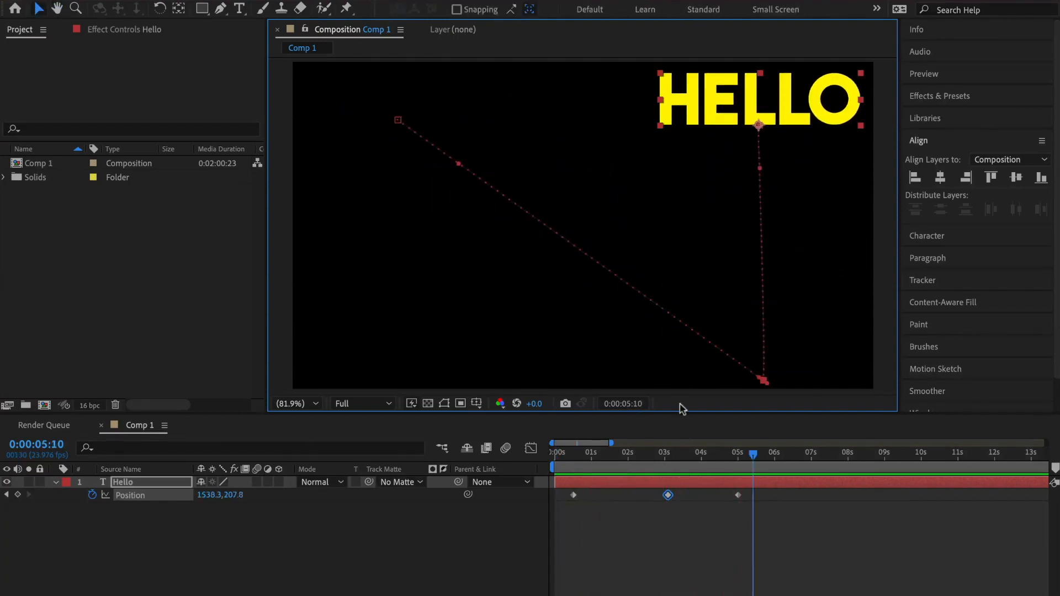
pyautogui.moveTo(668, 494); pyautogui.dragTo(617, 496)
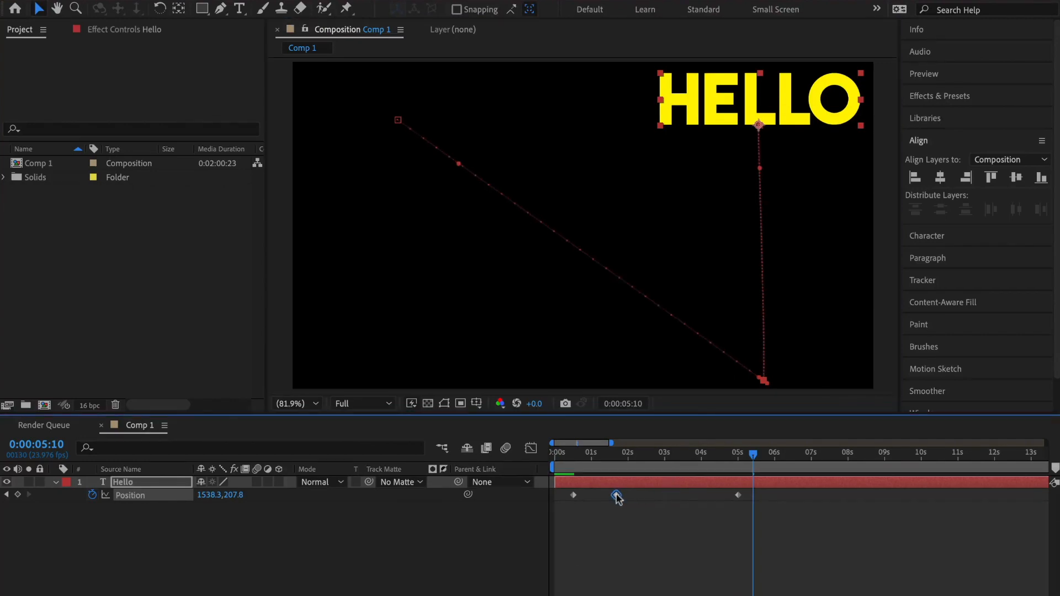
pyautogui.click(738, 497)
pyautogui.moveTo(738, 496); pyautogui.dragTo(668, 496)
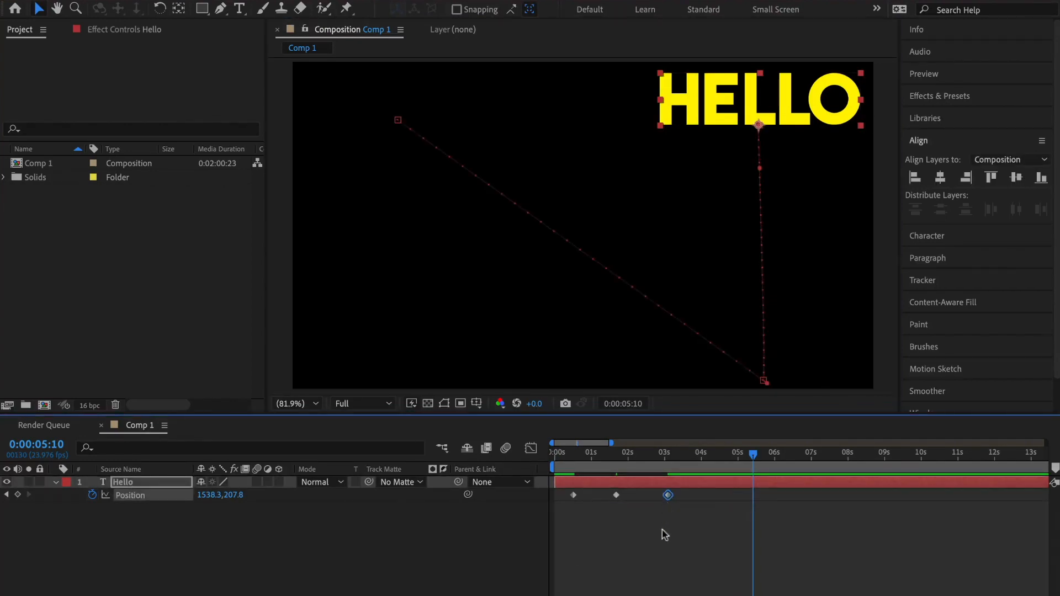
pyautogui.hotkey('ctrl', 'z')
pyautogui.hotkey('ctrl', 'z')
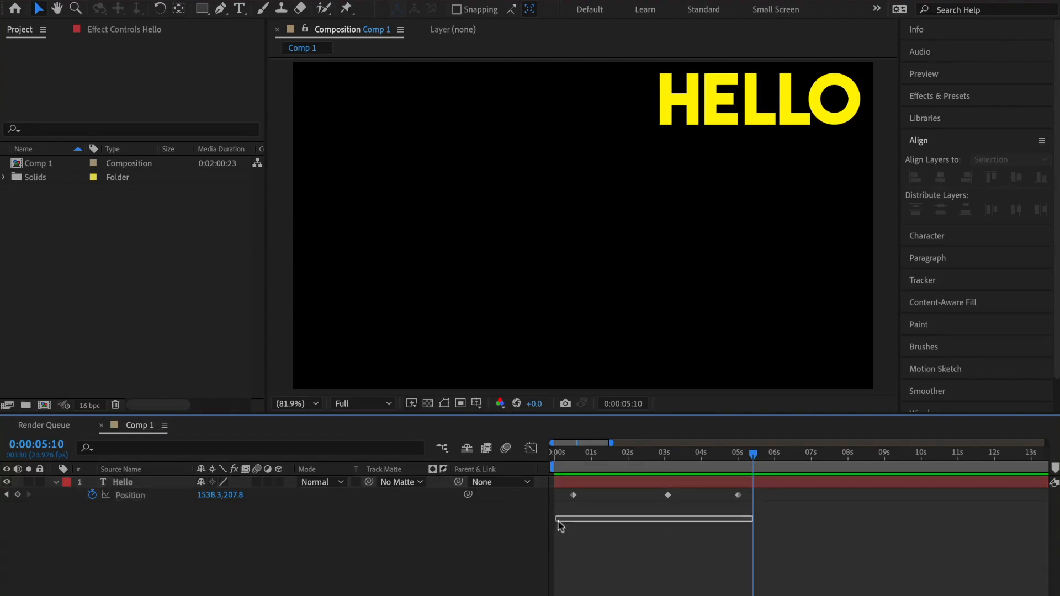
# Compress the Hello layer's three Position keyframes proportionally so the last falls at about 1.9 s, and preview the faster motion
pyautogui.moveTo(756, 522); pyautogui.dragTo(557, 499)
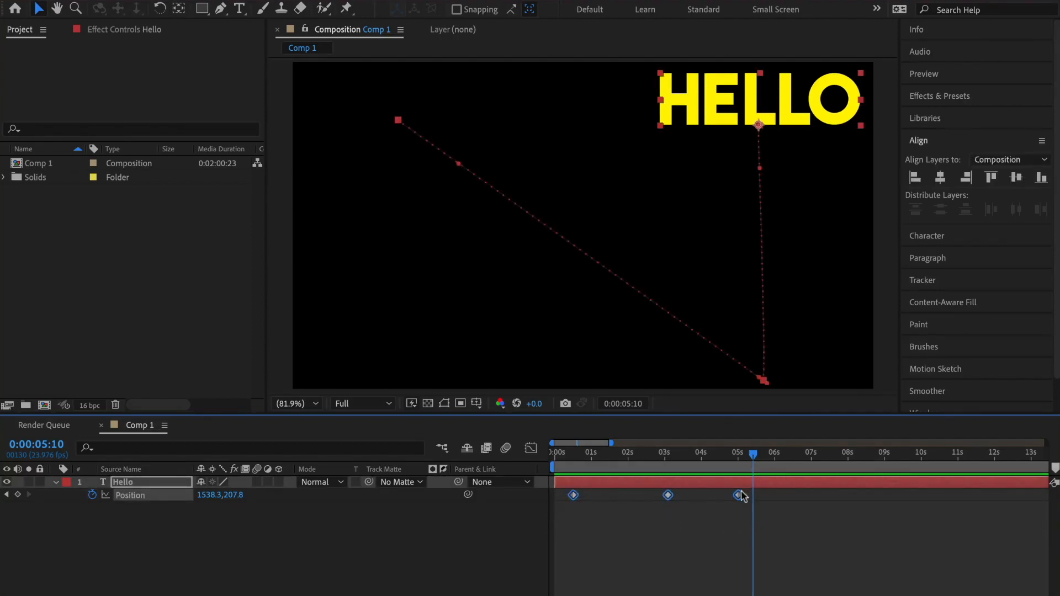
pyautogui.moveTo(740, 499); pyautogui.dragTo(625, 499)
pyautogui.click(573, 454)
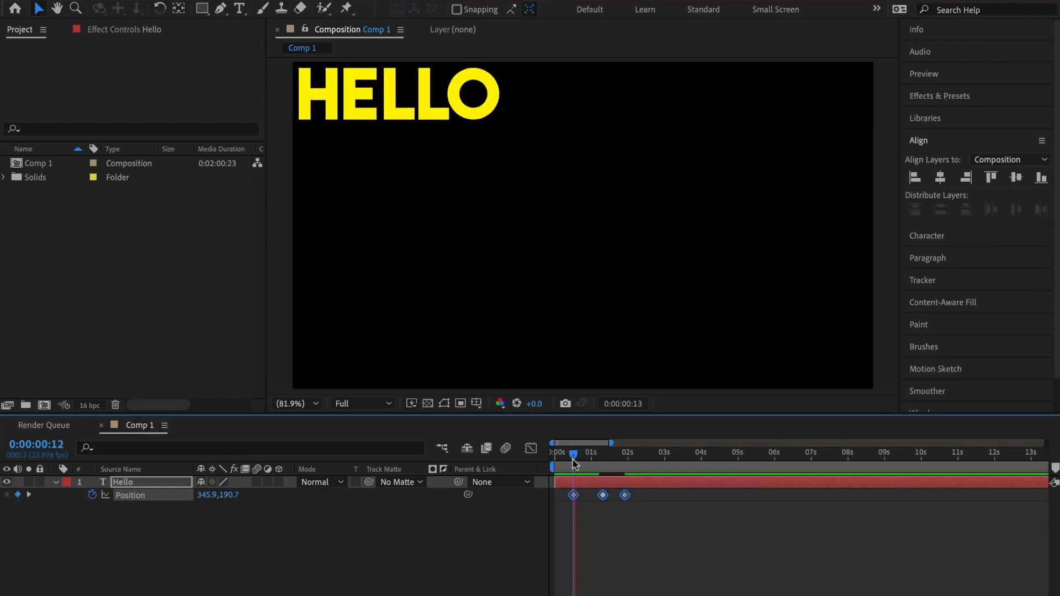
pyautogui.press('space')
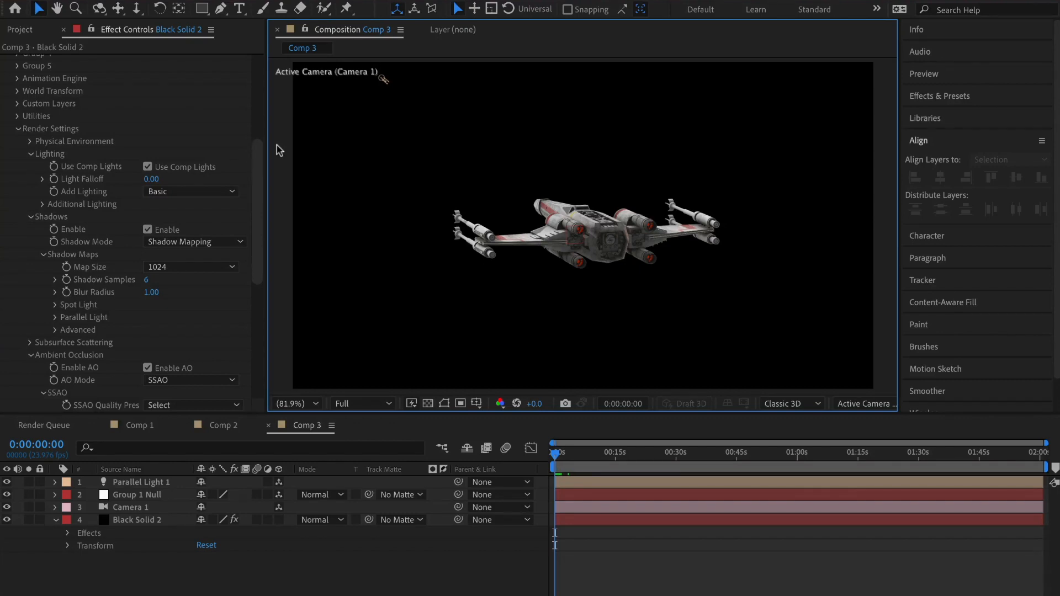
# Play the Comp 3 spaceship animation at Full resolution, and again from the start with the preview resolution set to Quarter
pyautogui.press('space')
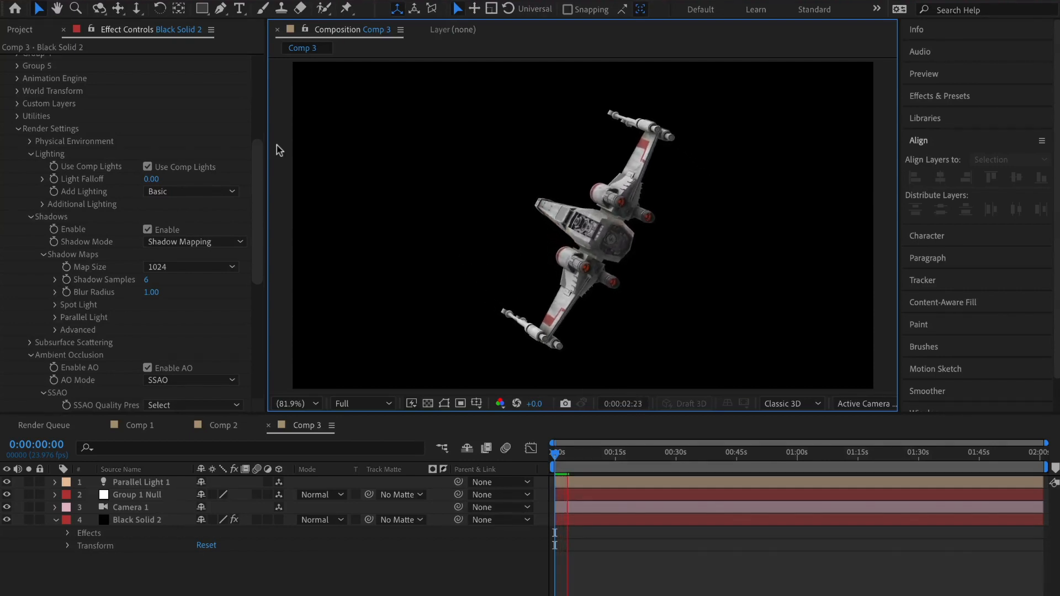
pyautogui.press('space')
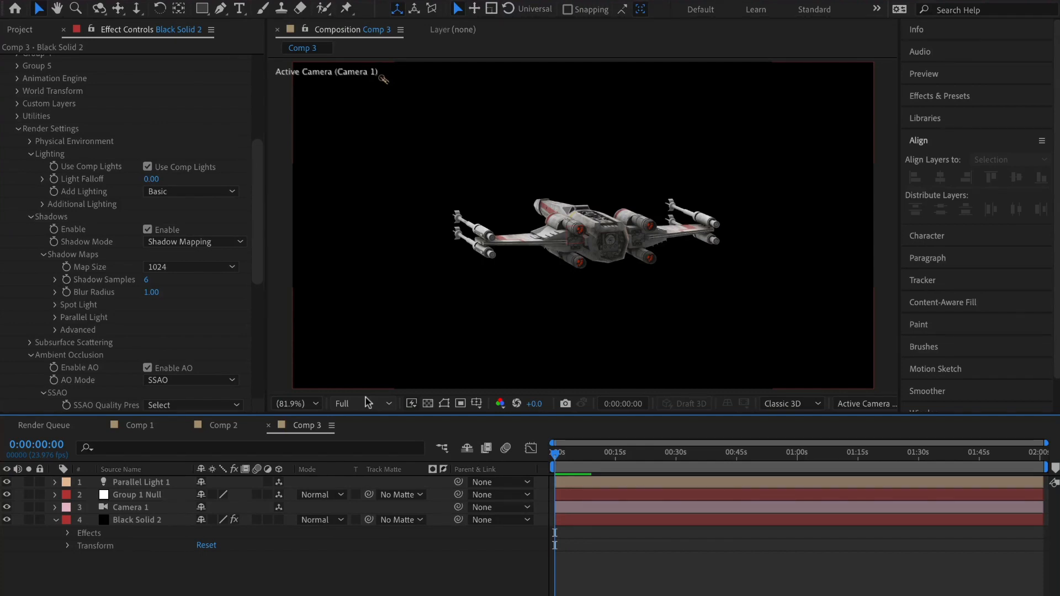
pyautogui.click(353, 404)
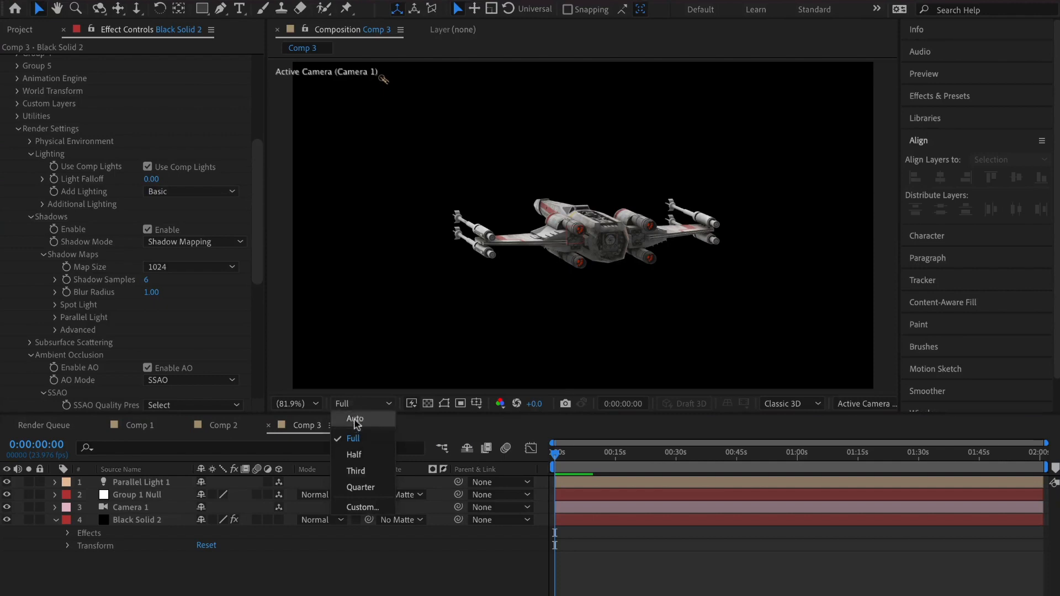
pyautogui.click(361, 488)
pyautogui.click(556, 457)
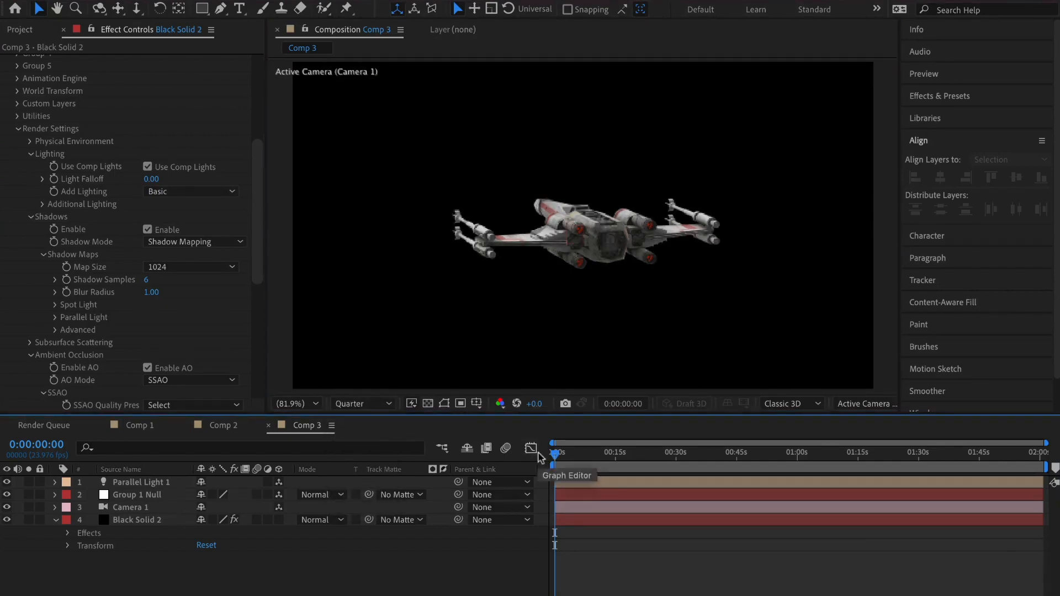
pyautogui.press('space')
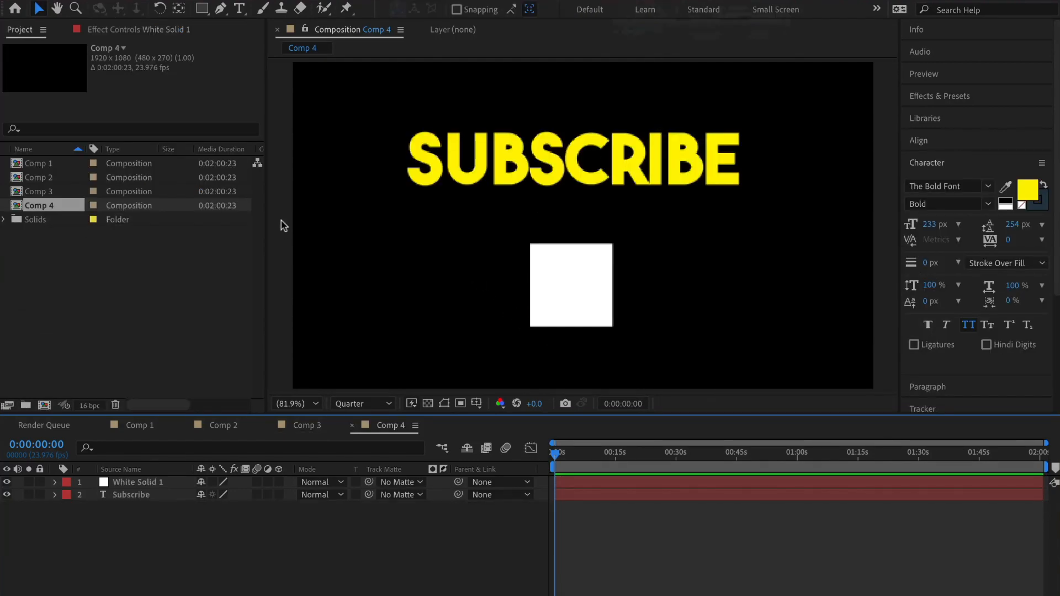
# Reposition the white square slightly on its own in Comp 4 and deselect it
pyautogui.click(148, 485)
pyautogui.moveTo(588, 307)
pyautogui.mouseDown()
pyautogui.moveTo(525, 276)
pyautogui.moveTo(572, 260)
pyautogui.moveTo(635, 315)
pyautogui.moveTo(634, 301)
pyautogui.moveTo(575, 253)
pyautogui.moveTo(569, 301)
pyautogui.moveTo(541, 291)
pyautogui.moveTo(558, 322)
pyautogui.moveTo(591, 318)
pyautogui.moveTo(602, 309)
pyautogui.moveTo(591, 305)
pyautogui.mouseUp()
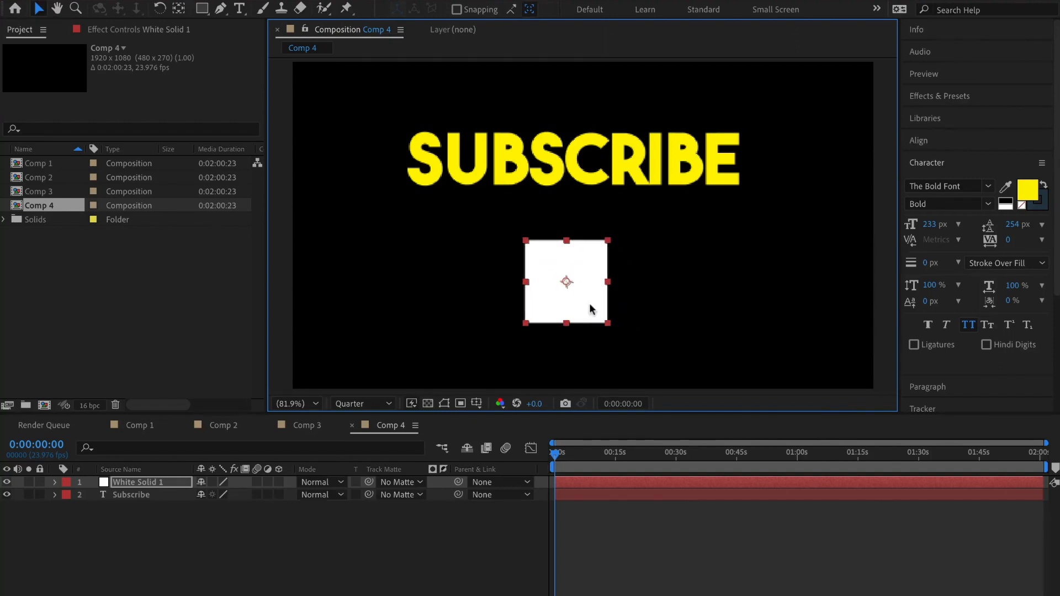
pyautogui.click(313, 530)
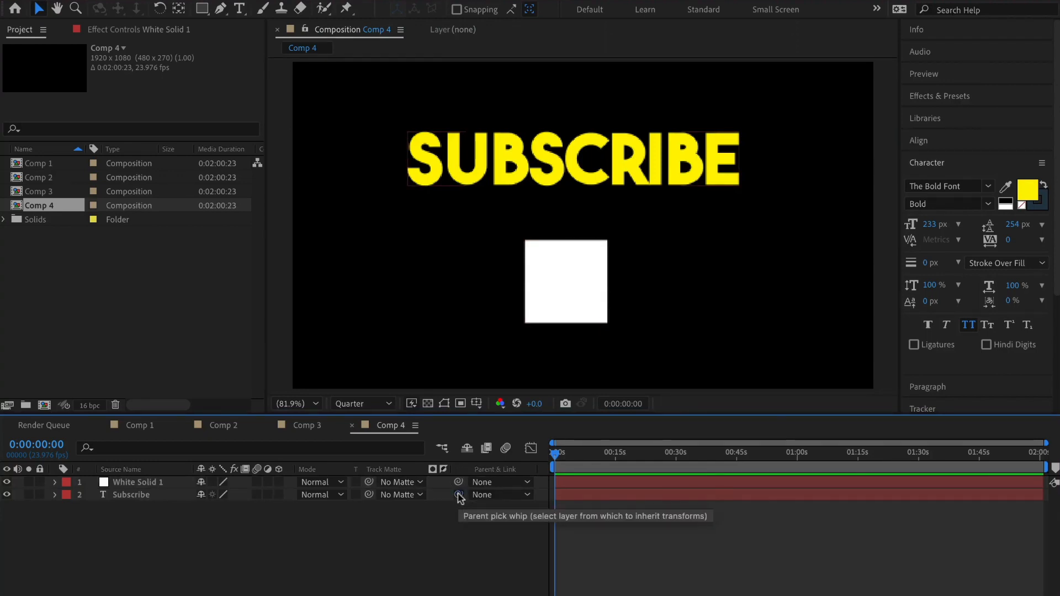
# Parent the Subscribe text layer to White Solid 1 and move the square to check that the text follows
pyautogui.moveTo(459, 495); pyautogui.dragTo(156, 486)
pyautogui.click(559, 275)
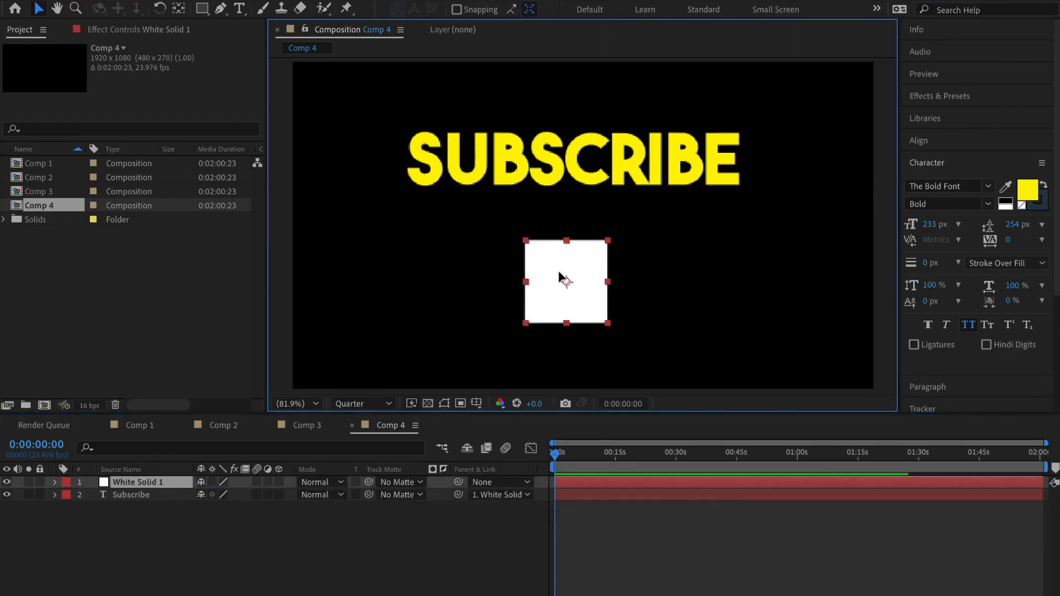
pyautogui.moveTo(560, 275)
pyautogui.mouseDown()
pyautogui.moveTo(545, 292)
pyautogui.moveTo(596, 234)
pyautogui.moveTo(530, 288)
pyautogui.moveTo(609, 231)
pyautogui.moveTo(615, 297)
pyautogui.moveTo(564, 294)
pyautogui.mouseUp()
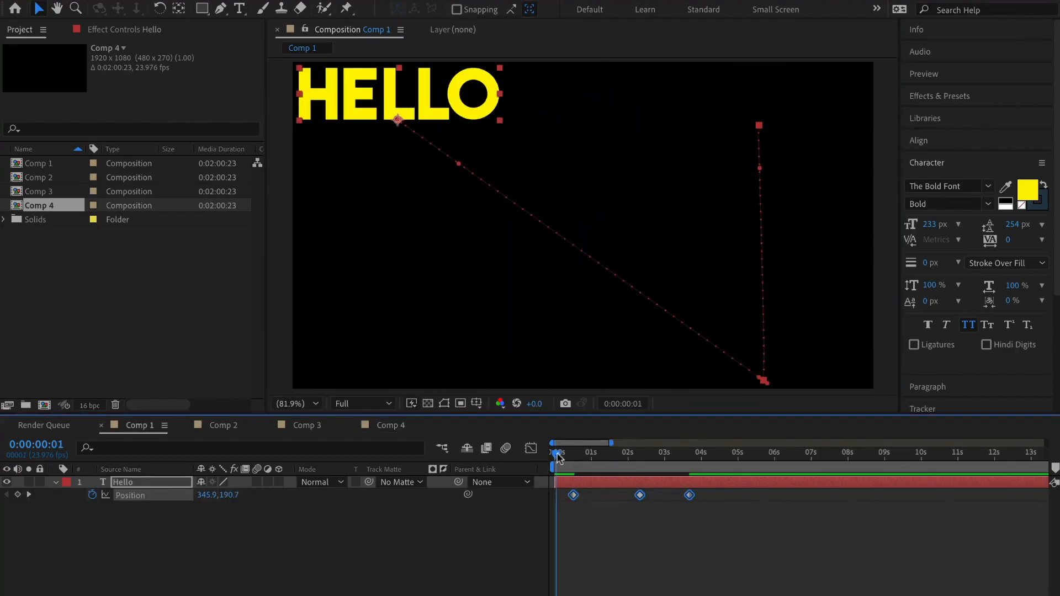
# Play back the HELLO text animation in Comp 1 twice from the start
pyautogui.press('space')
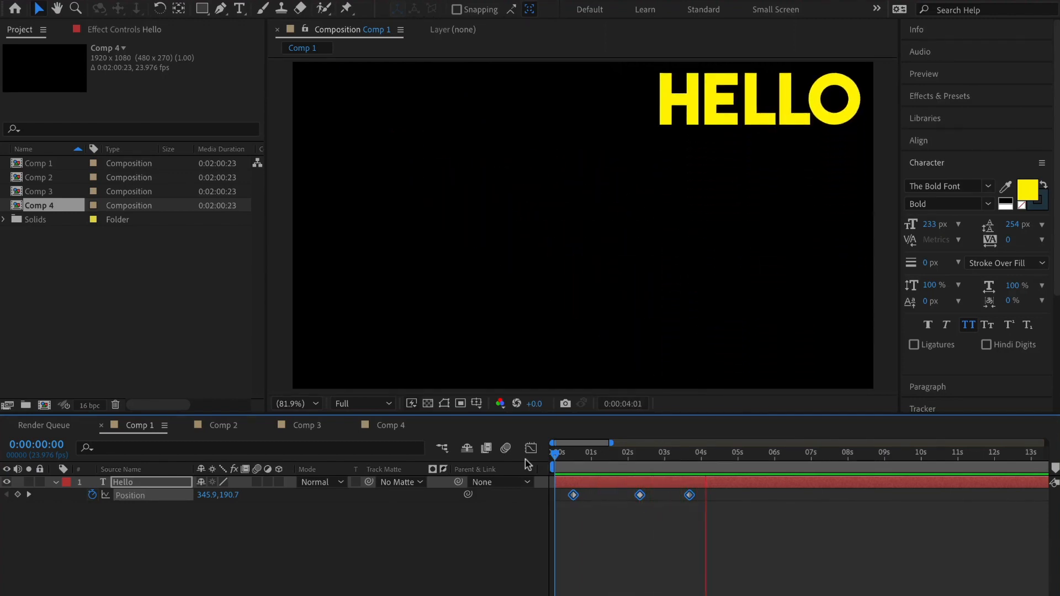
pyautogui.press('space')
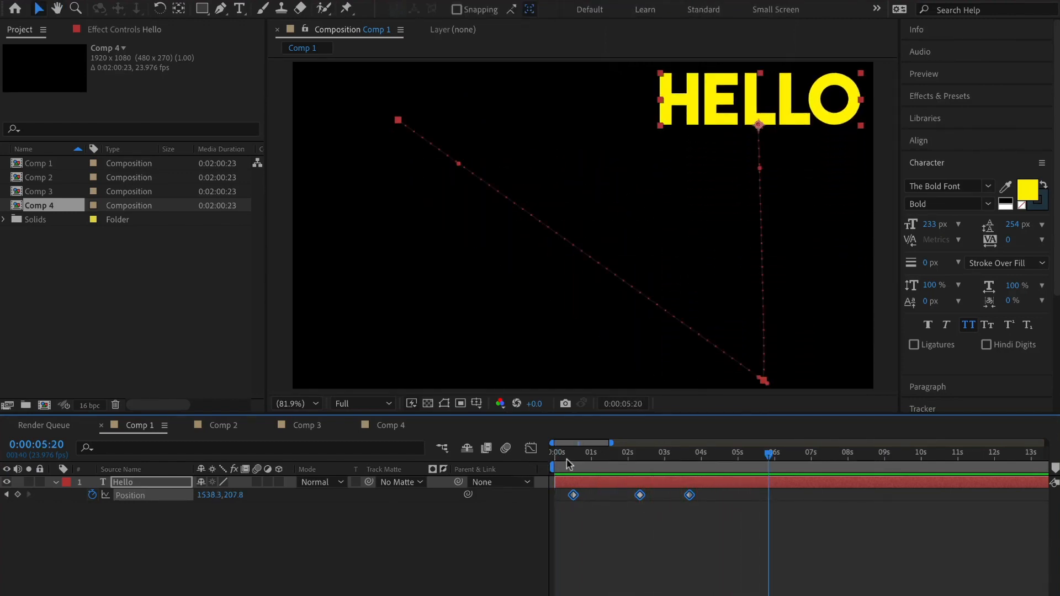
pyautogui.moveTo(560, 467); pyautogui.dragTo(542, 481)
pyautogui.press('space')
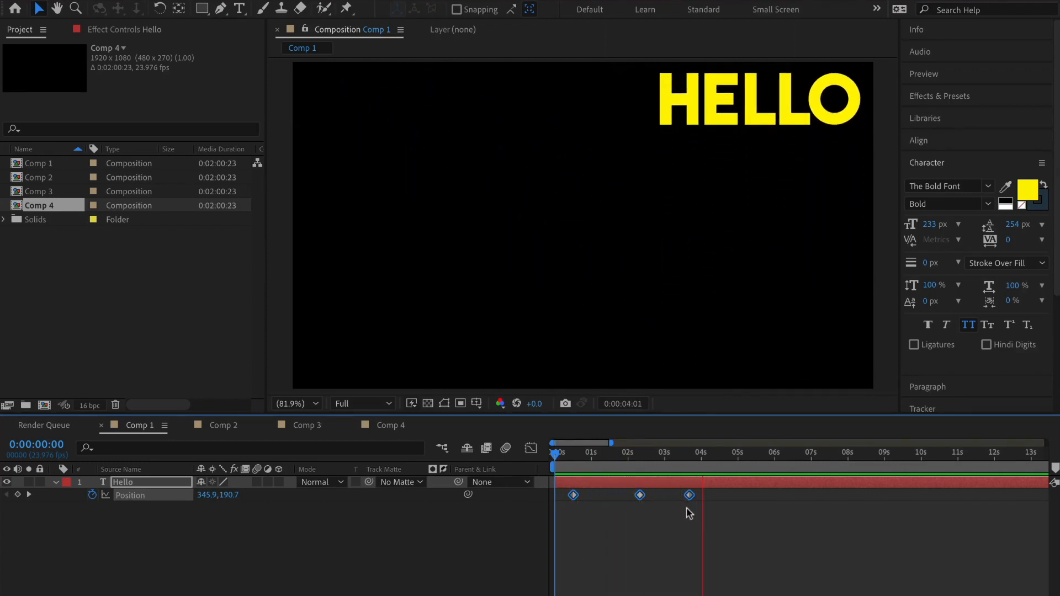
pyautogui.press('space')
# Select the Hello layer's three Position keyframes in Comp 1 and apply Easy Ease to them
pyautogui.moveTo(707, 509); pyautogui.dragTo(569, 492)
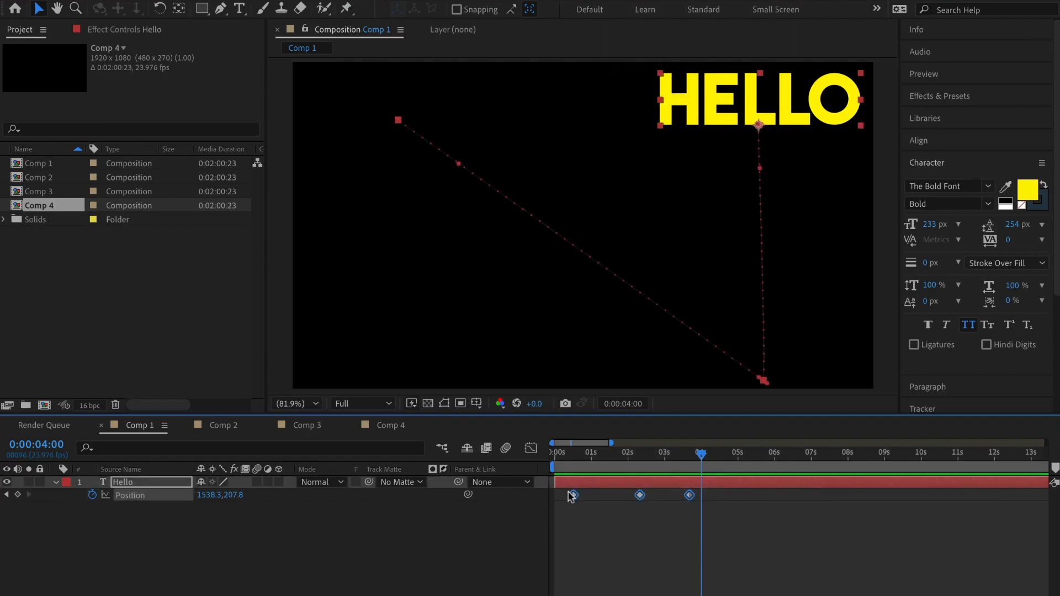
pyautogui.rightClick(574, 497)
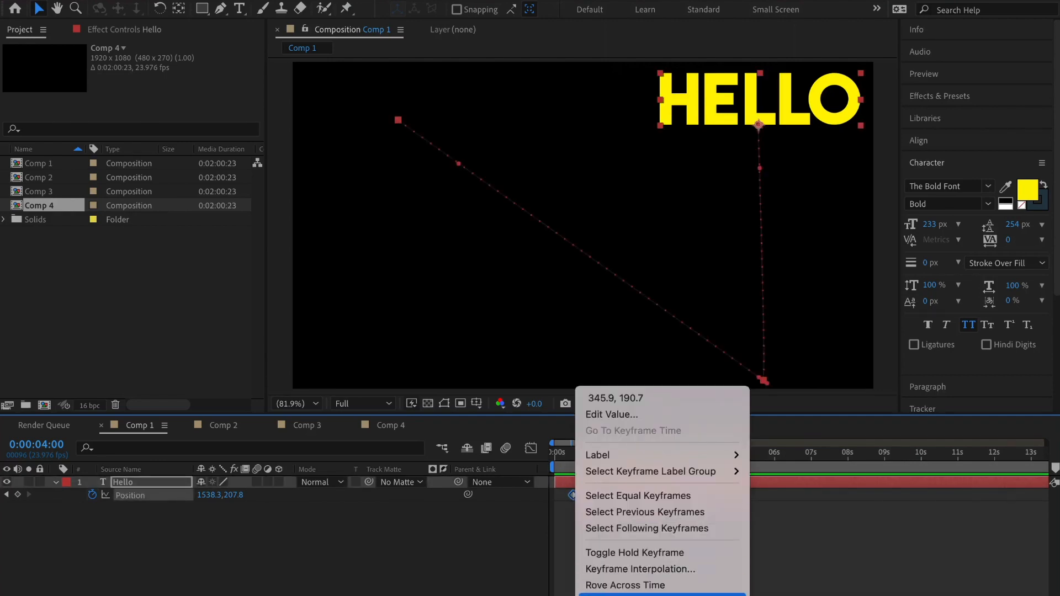
pyautogui.moveTo(635, 594)
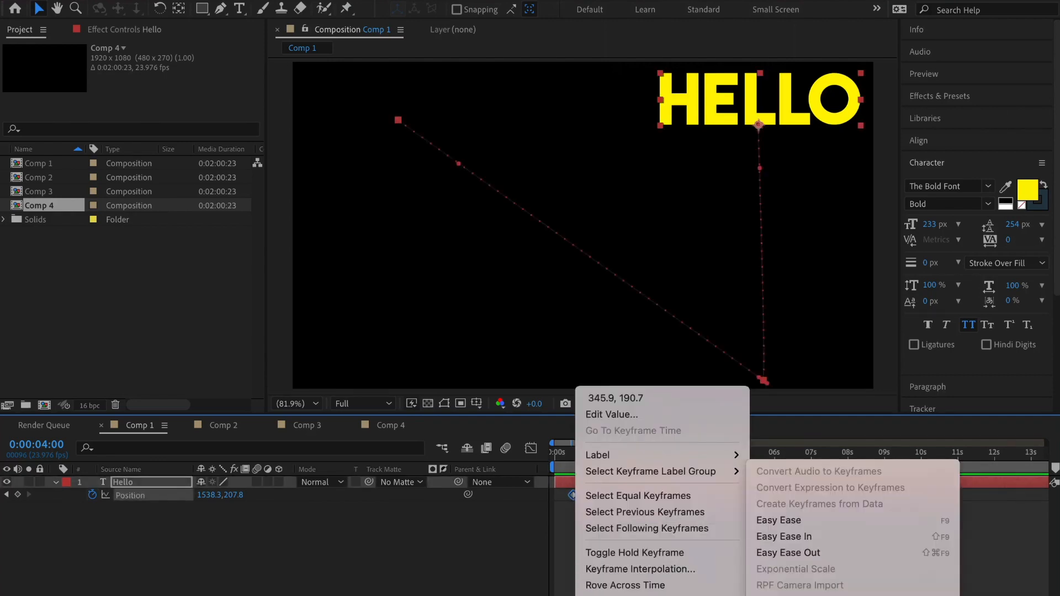
pyautogui.click(783, 521)
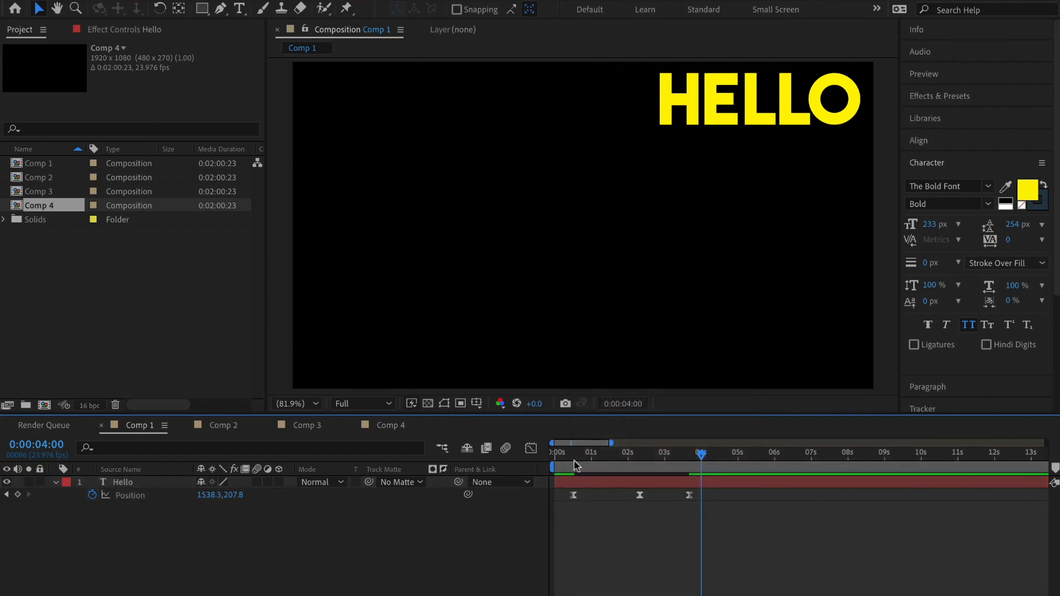
# Display the Hello layer's Position curves in the Graph Editor and undo the Easy Ease to compare the curve shapes
pyautogui.moveTo(575, 465); pyautogui.dragTo(565, 466)
pyautogui.moveTo(703, 509); pyautogui.dragTo(568, 493)
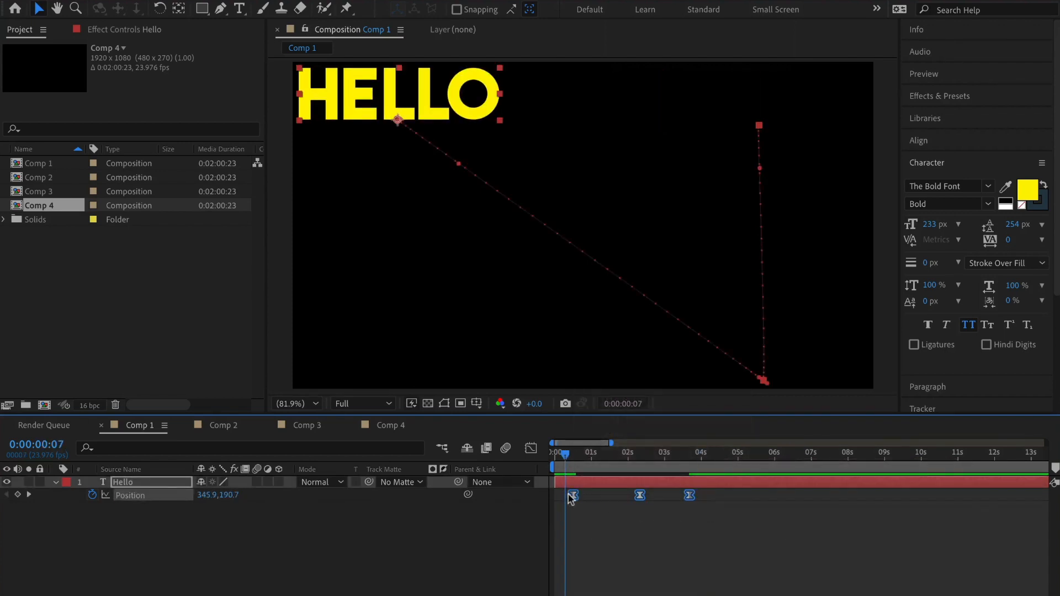
pyautogui.click(532, 450)
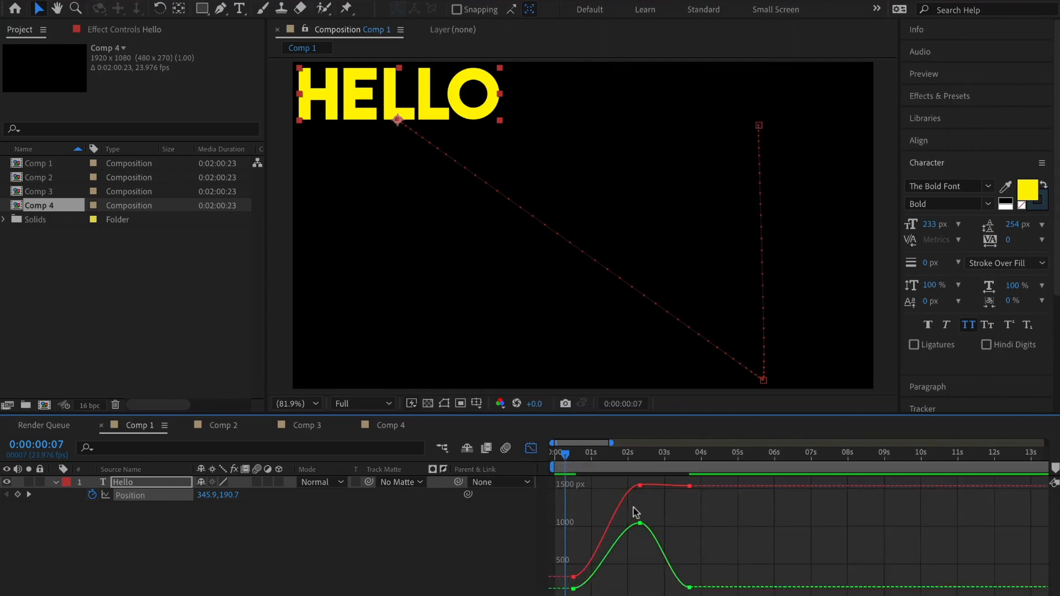
pyautogui.hotkey('ctrl', 'z')
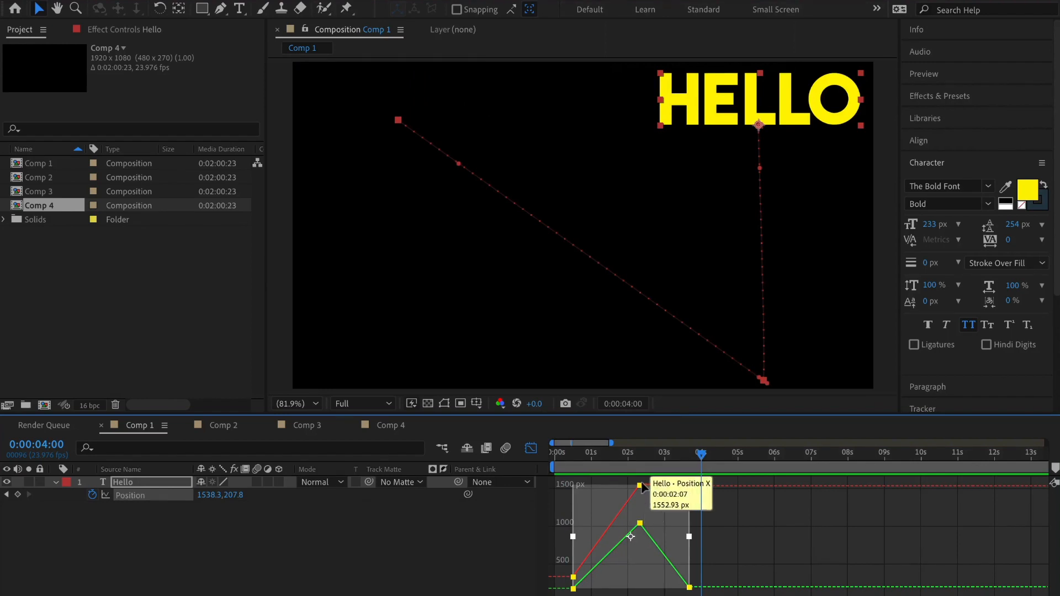
# Apply Easy Ease again to the selected Position keyframes, move to the start of the comp and close the Graph Editor
pyautogui.rightClick(574, 577)
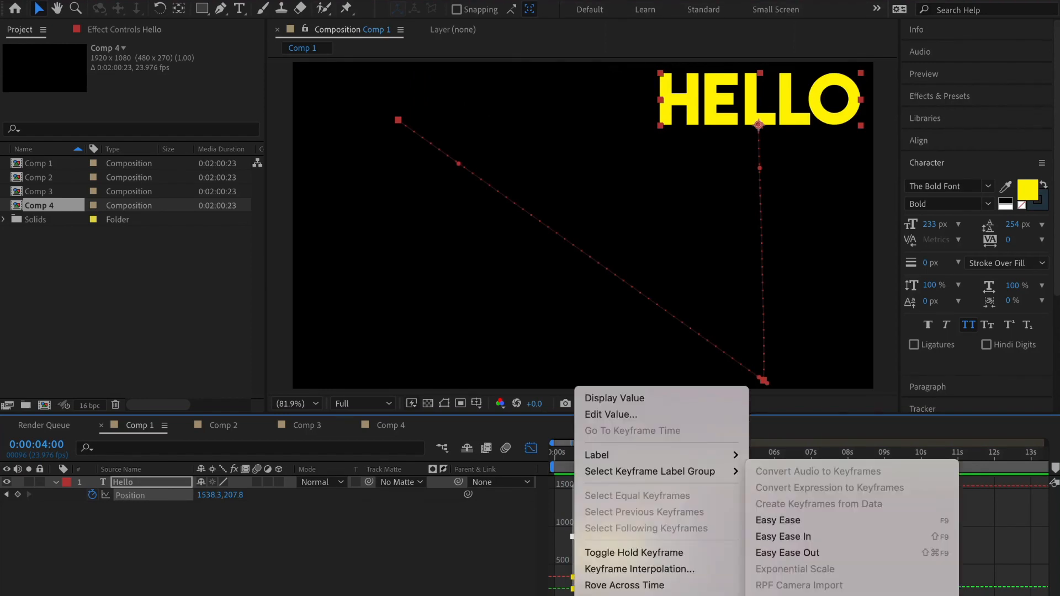
pyautogui.click(779, 521)
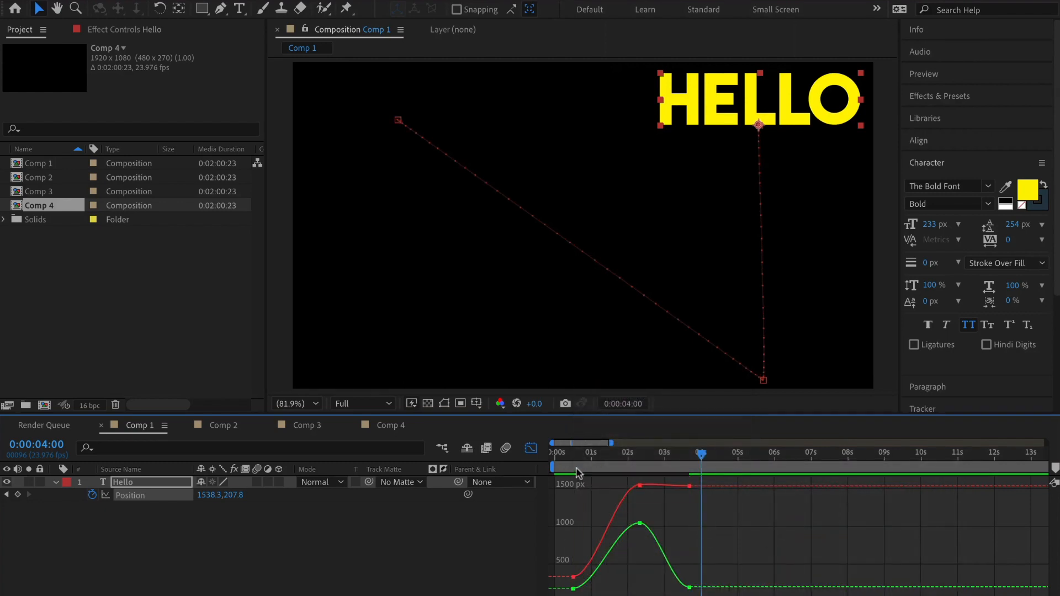
pyautogui.press('Home')
pyautogui.click(531, 447)
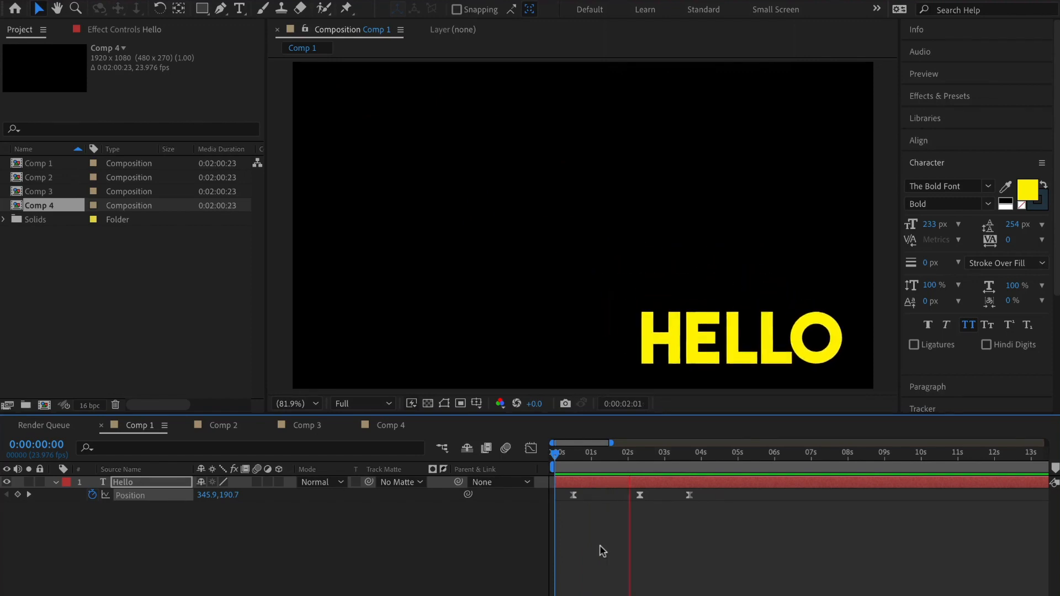
# Play back the eased HELLO animation from the start several times to examine its motion
pyautogui.press('space')
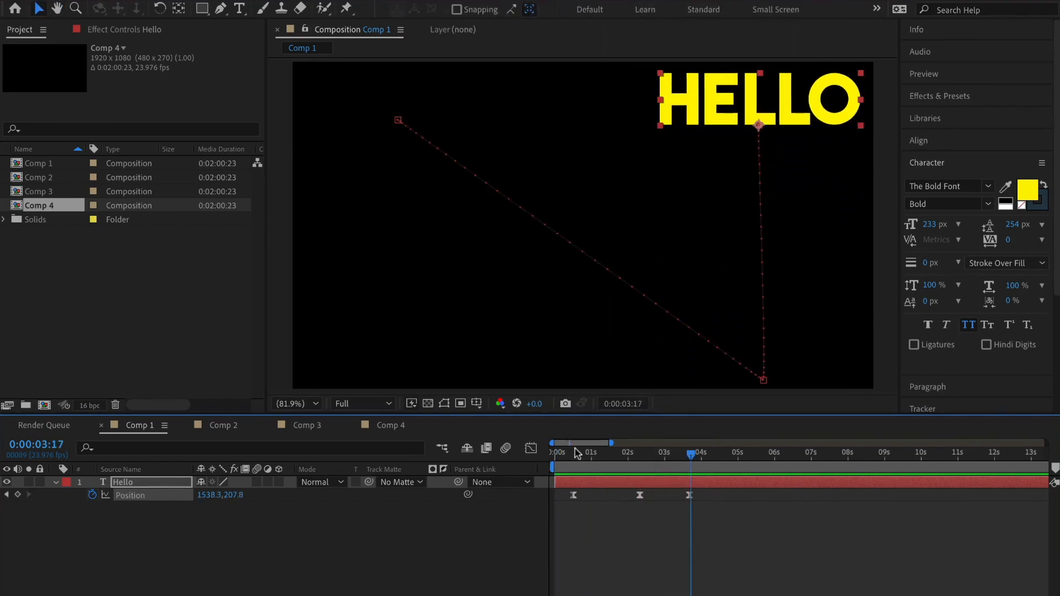
pyautogui.moveTo(577, 453); pyautogui.dragTo(569, 453)
pyautogui.press('space')
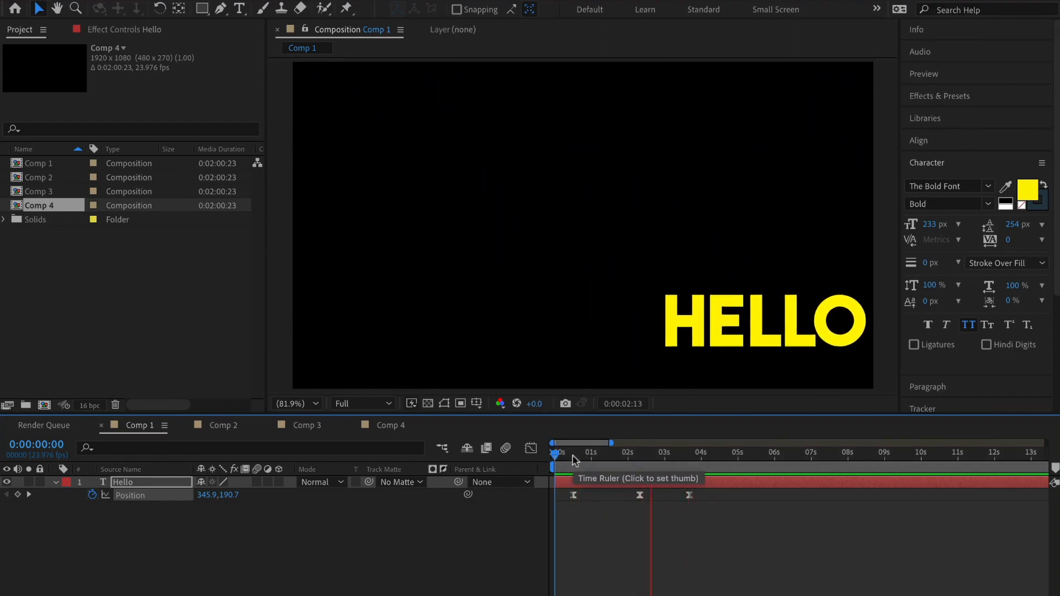
pyautogui.click(565, 460)
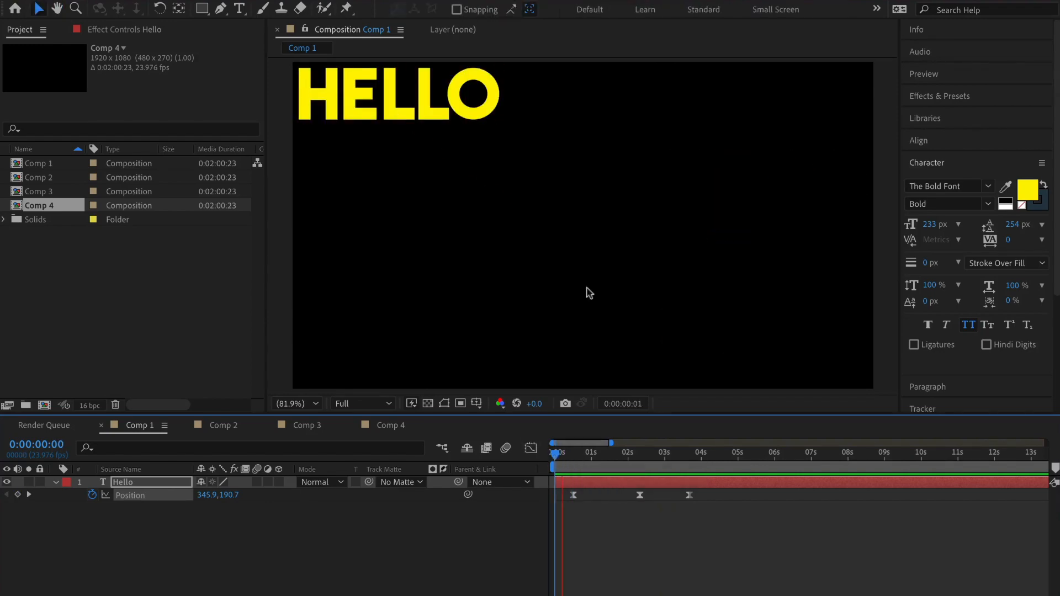